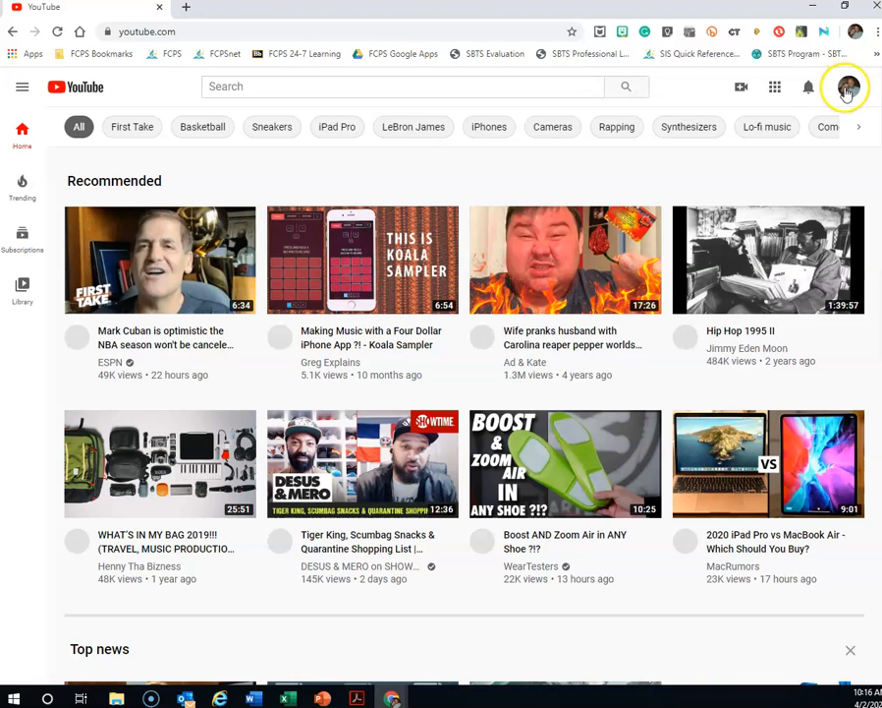
- Check in the account details which e-mail address is signed in to YouTube
{"action": "left_click", "coordinate": [847, 93]}
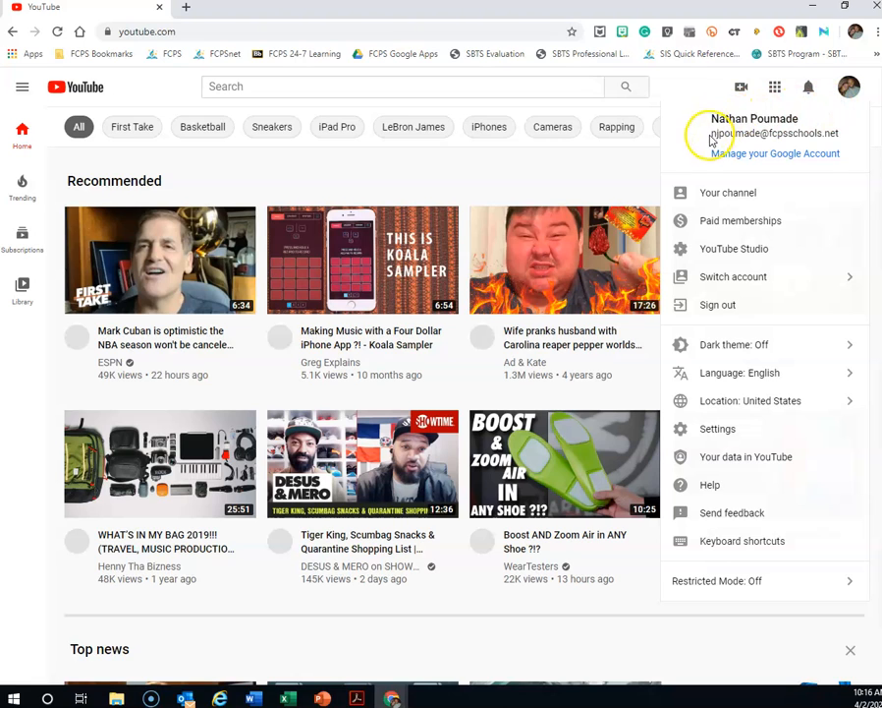
{"action": "left_click_drag", "start_coordinate": [839, 134], "coordinate": [700, 138]}
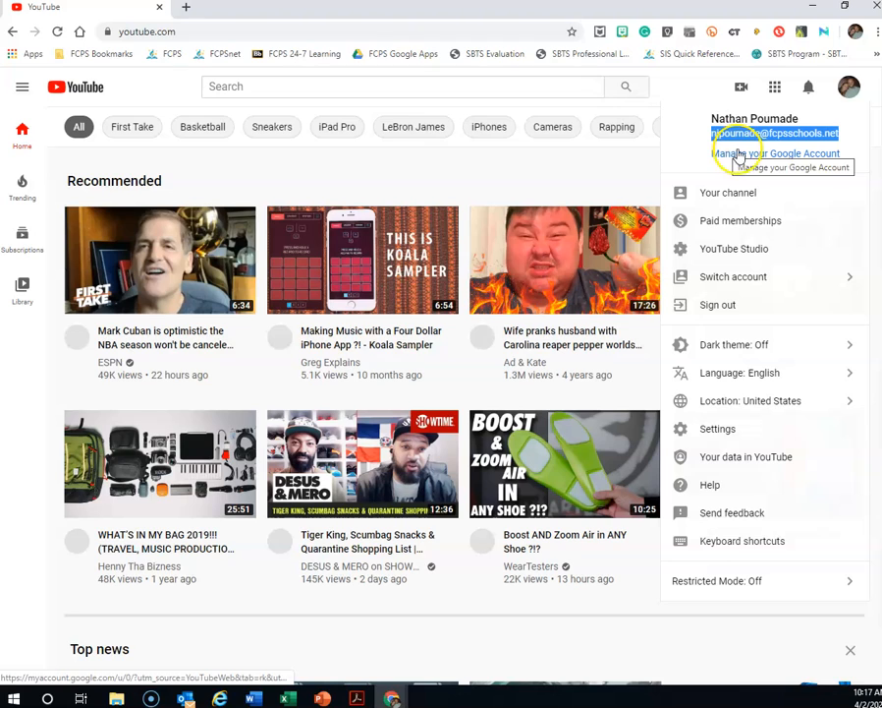
{"action": "left_click", "coordinate": [705, 129]}
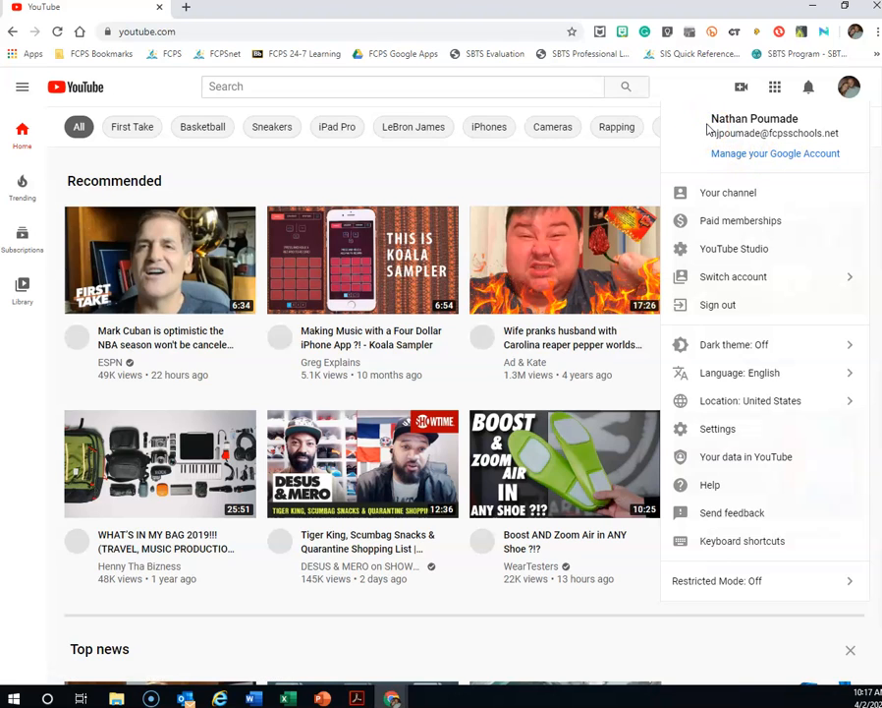
{"action": "left_click", "coordinate": [849, 92]}
{"action": "left_click", "coordinate": [702, 90]}
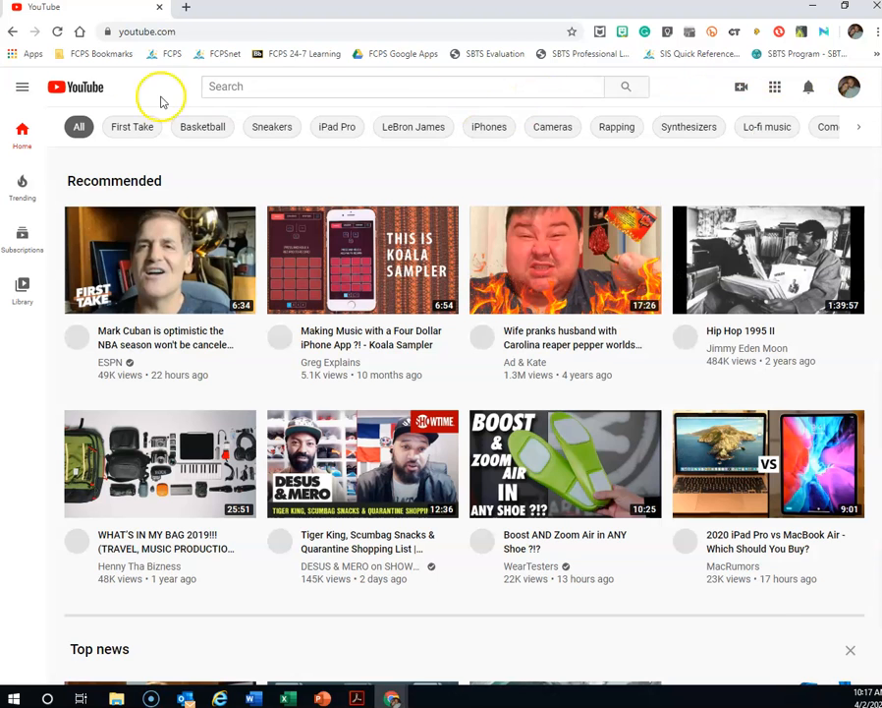
{"action": "left_click", "coordinate": [21, 89]}
{"action": "left_click", "coordinate": [22, 88]}
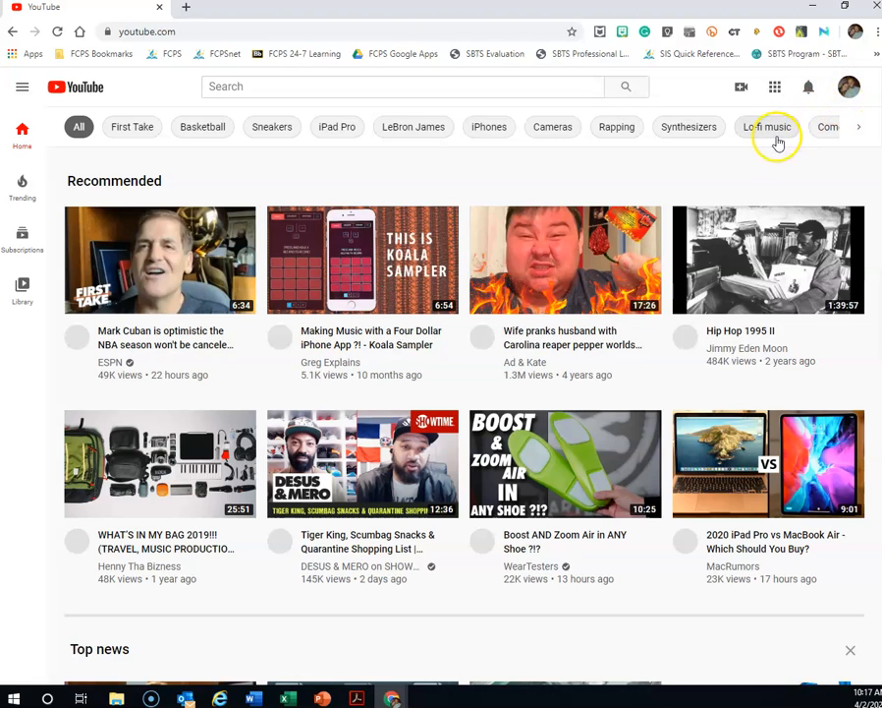
- Upload the video file "snagit test video.mp4" from the Downloads folder to the channel
{"action": "left_click", "coordinate": [743, 93]}
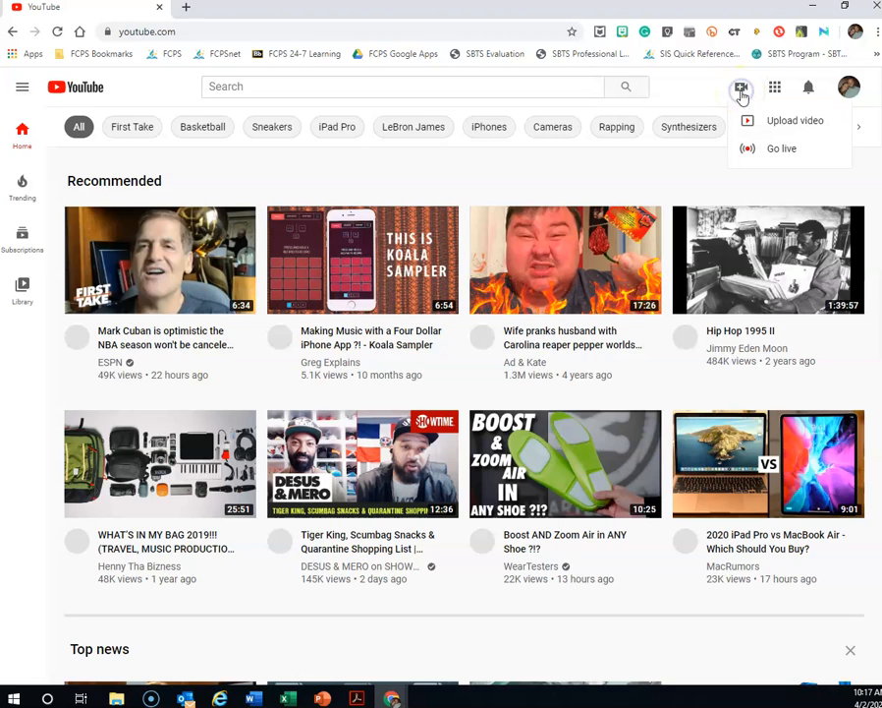
{"action": "left_click", "coordinate": [769, 126]}
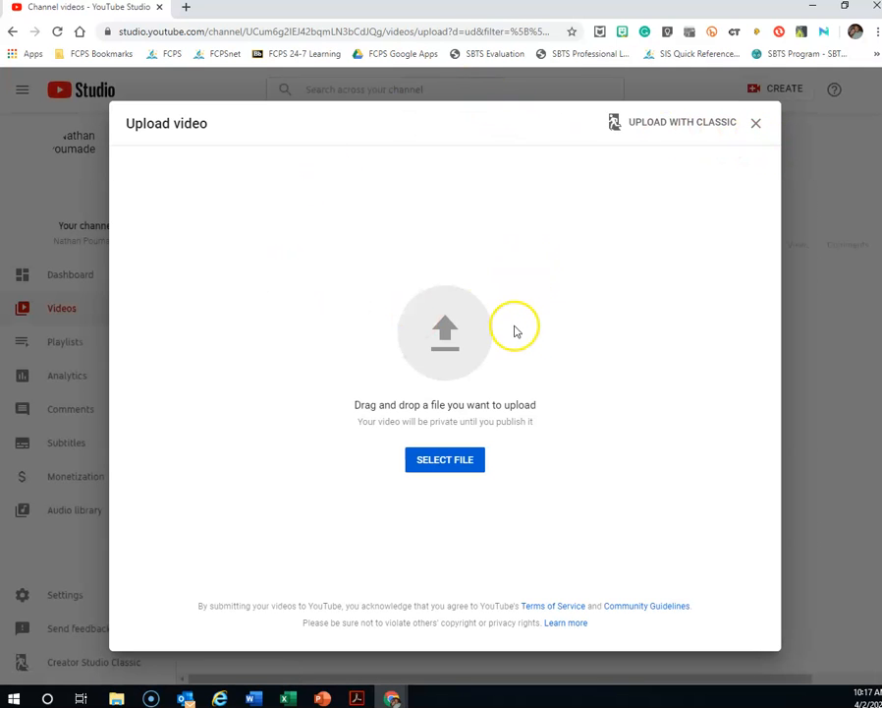
{"action": "left_click", "coordinate": [453, 464]}
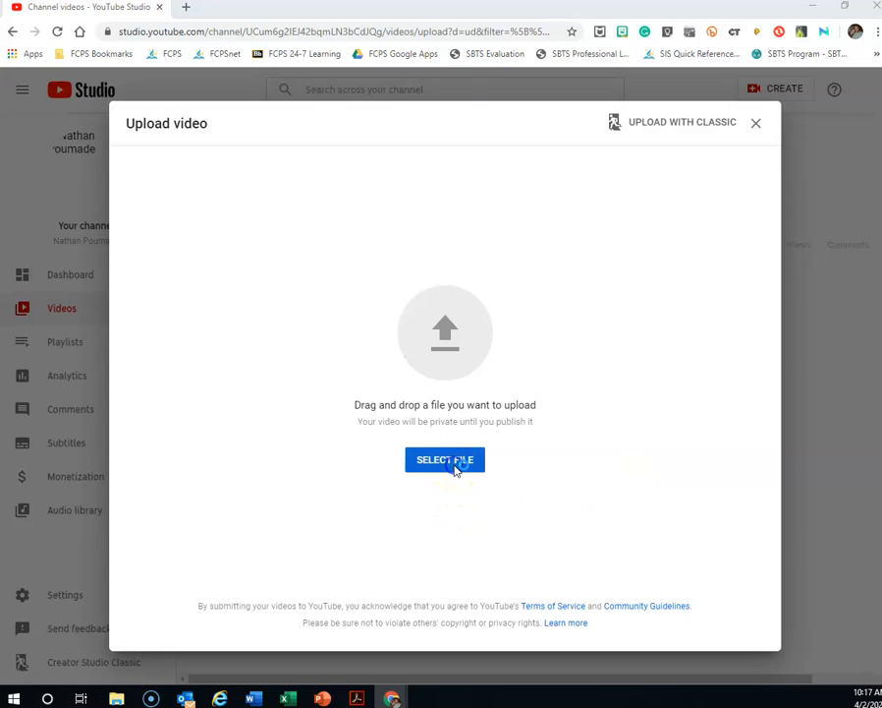
{"action": "left_click_drag", "start_coordinate": [285, 14], "coordinate": [448, 112]}
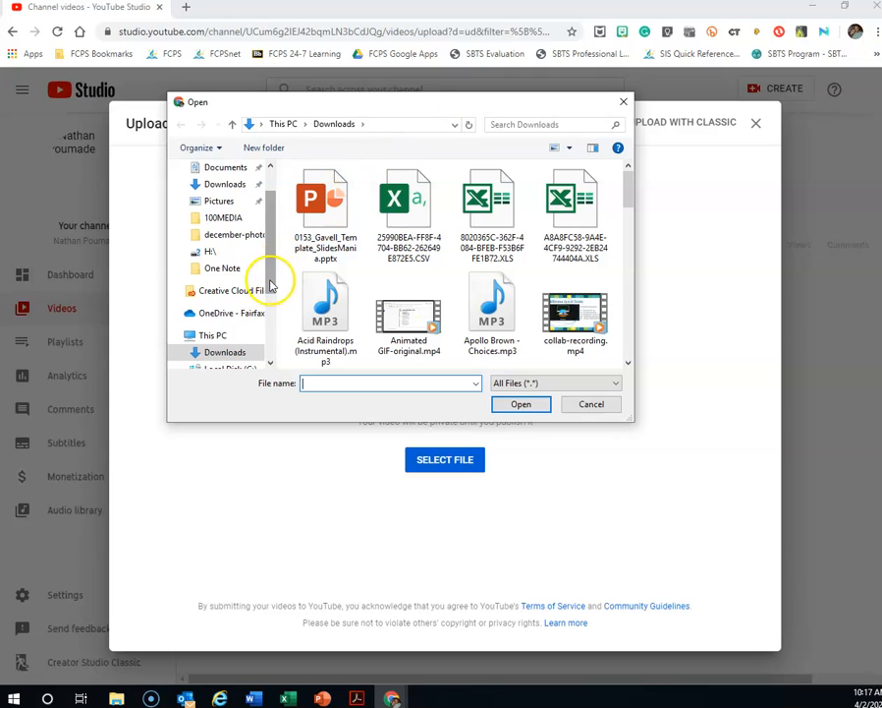
{"action": "scroll", "coordinate": [268, 255], "scroll_direction": "up", "scroll_amount": 2}
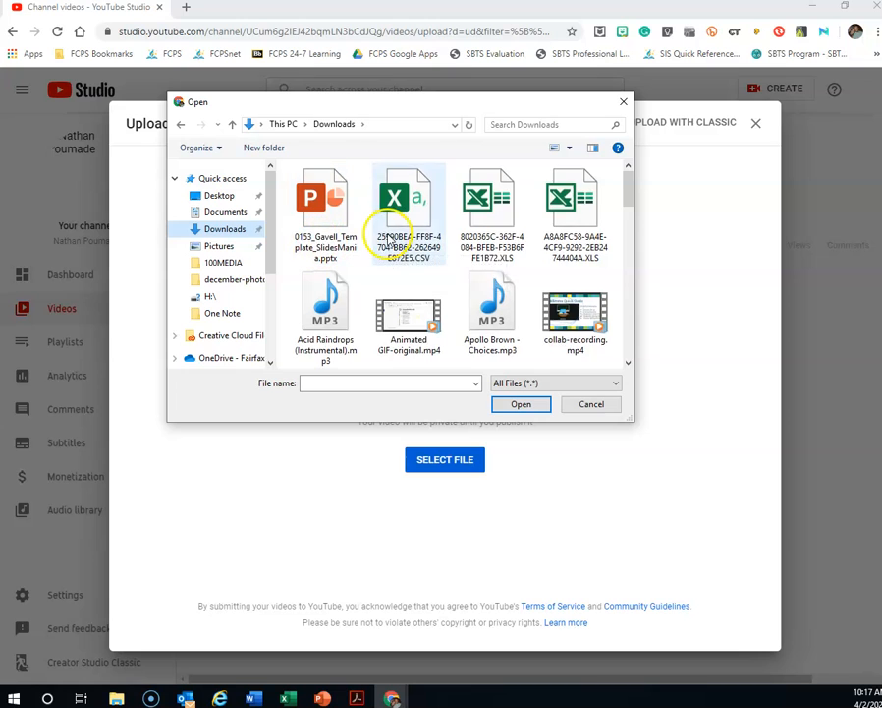
{"action": "scroll", "coordinate": [398, 222], "scroll_direction": "down", "scroll_amount": 2}
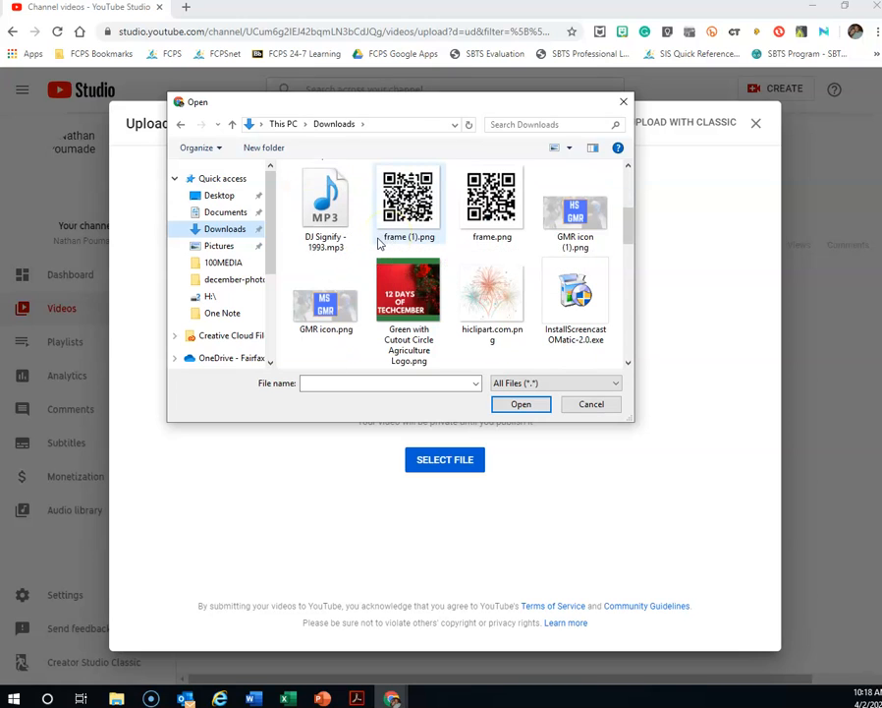
{"action": "scroll", "coordinate": [389, 239], "scroll_direction": "down", "scroll_amount": 2}
{"action": "scroll", "coordinate": [413, 251], "scroll_direction": "down", "scroll_amount": 1}
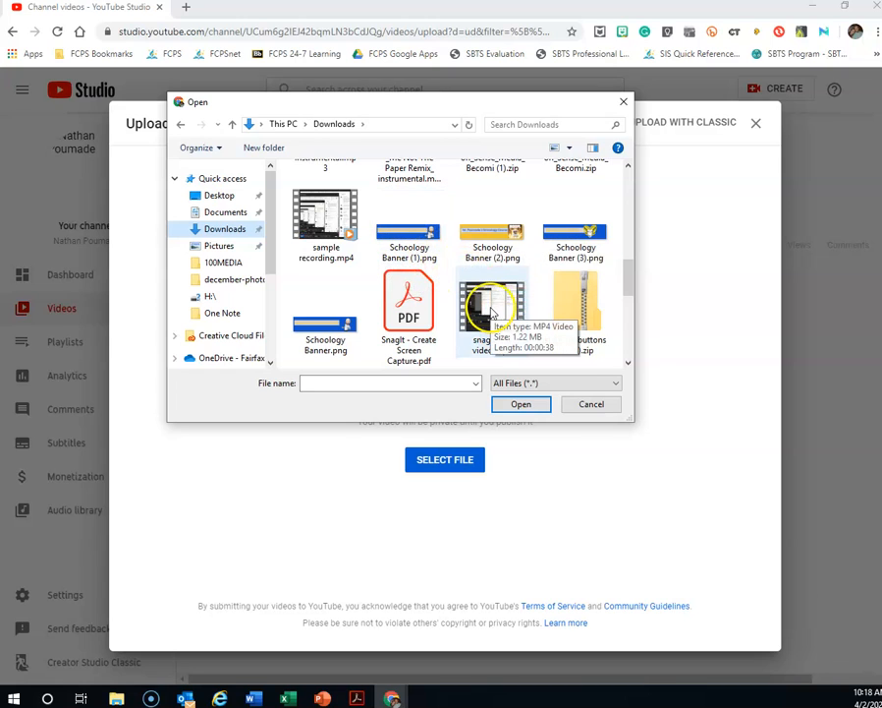
{"action": "scroll", "coordinate": [497, 310], "scroll_direction": "down", "scroll_amount": 1}
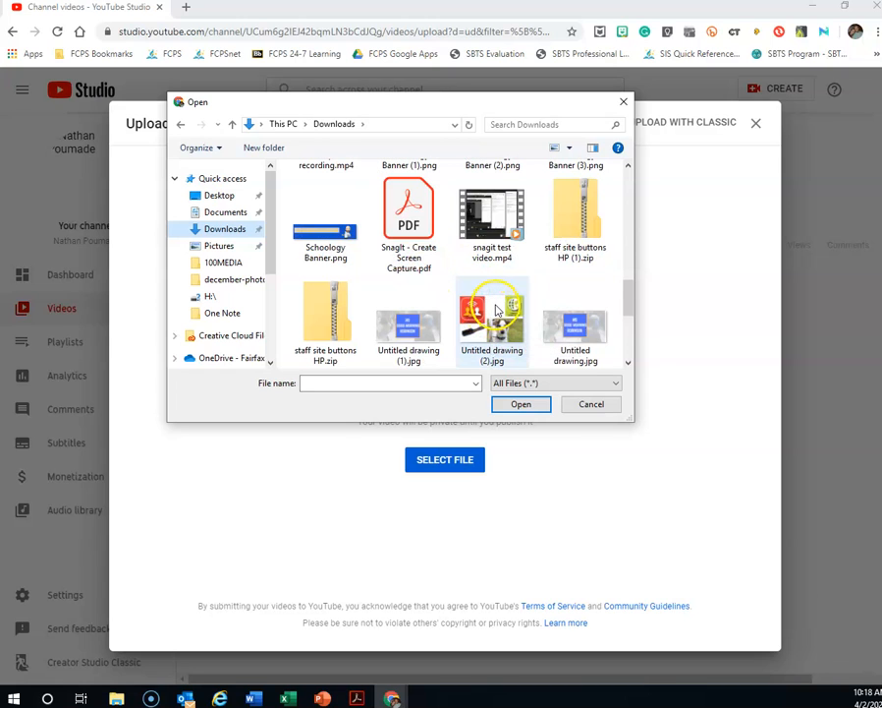
{"action": "scroll", "coordinate": [497, 310], "scroll_direction": "down", "scroll_amount": 1}
{"action": "scroll", "coordinate": [498, 310], "scroll_direction": "down", "scroll_amount": 1}
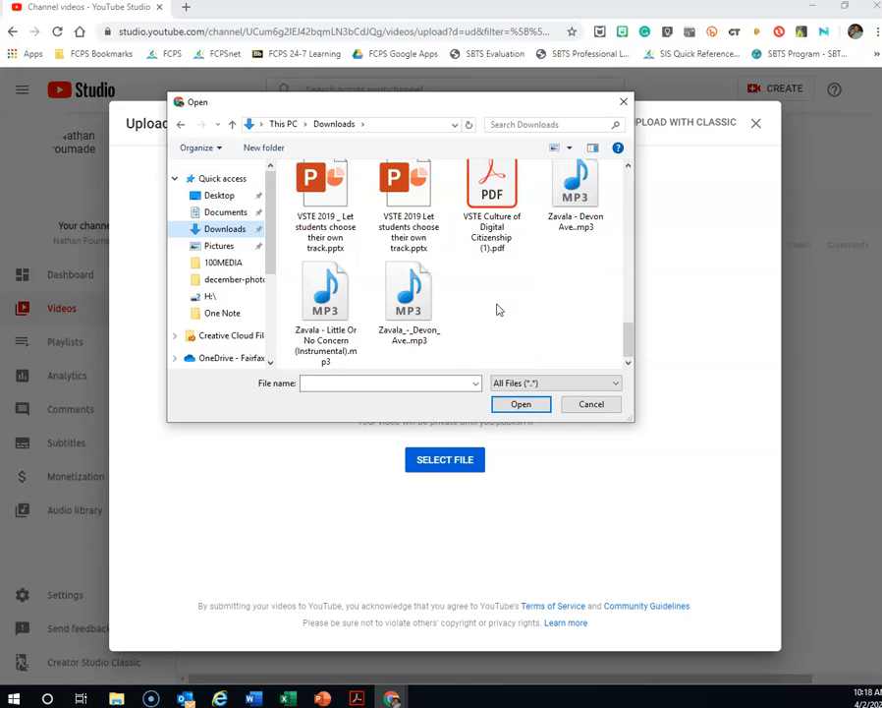
{"action": "scroll", "coordinate": [498, 311], "scroll_direction": "up", "scroll_amount": 5}
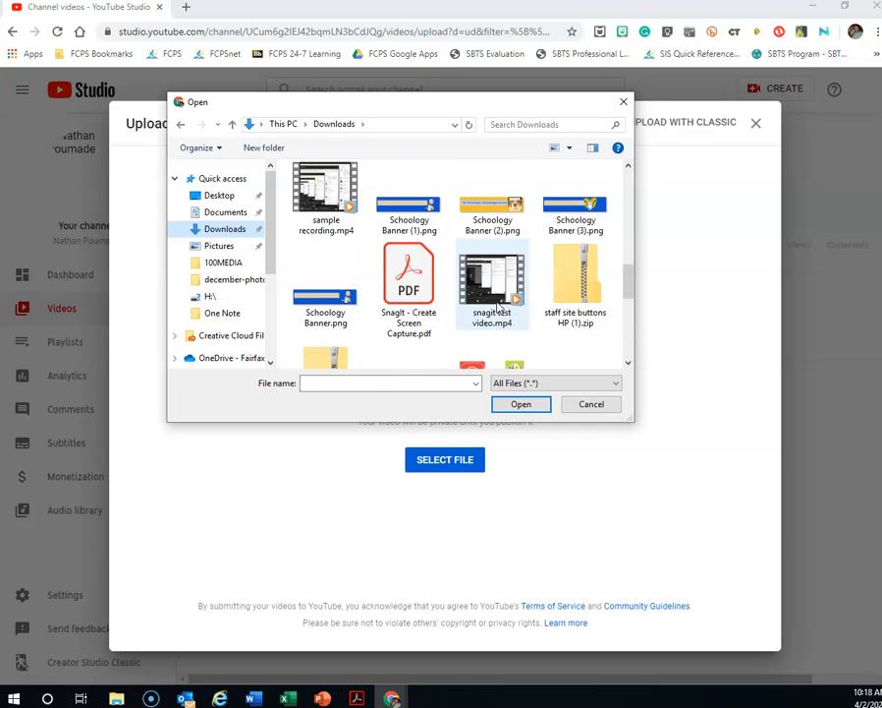
{"action": "left_click", "coordinate": [498, 325]}
{"action": "left_click", "coordinate": [521, 404]}
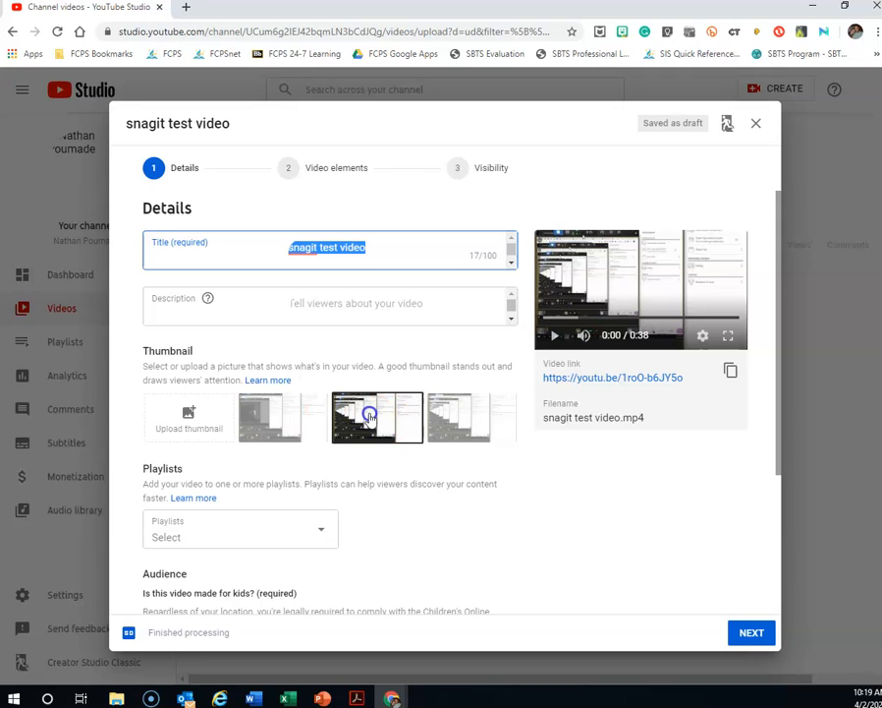
- Look through the existing playlists that the uploaded video can be added to
{"action": "left_click", "coordinate": [523, 347]}
{"action": "scroll", "coordinate": [331, 390], "scroll_direction": "down", "scroll_amount": 2}
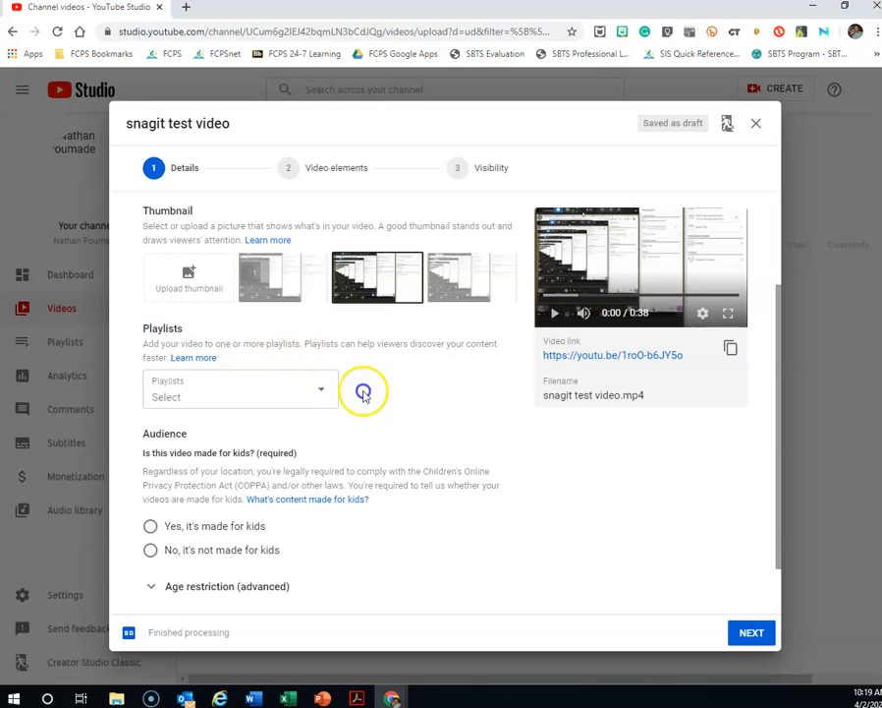
{"action": "left_click", "coordinate": [440, 418]}
{"action": "left_click", "coordinate": [409, 421]}
{"action": "left_click", "coordinate": [360, 410]}
{"action": "left_click", "coordinate": [307, 391]}
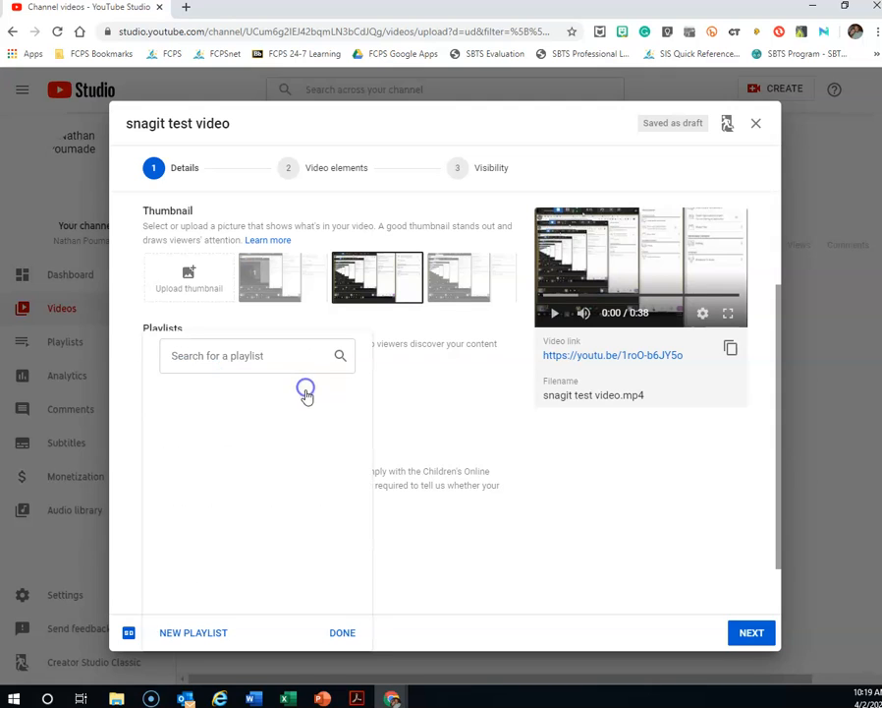
{"action": "scroll", "coordinate": [301, 412], "scroll_direction": "down", "scroll_amount": 4}
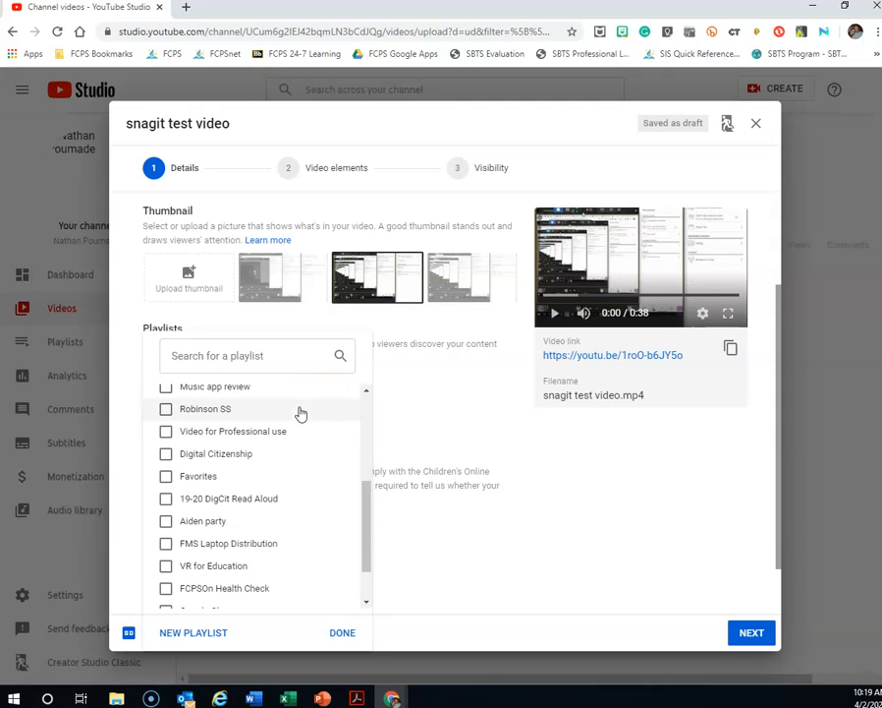
{"action": "scroll", "coordinate": [234, 430], "scroll_direction": "down", "scroll_amount": 1}
{"action": "scroll", "coordinate": [234, 433], "scroll_direction": "down", "scroll_amount": 1}
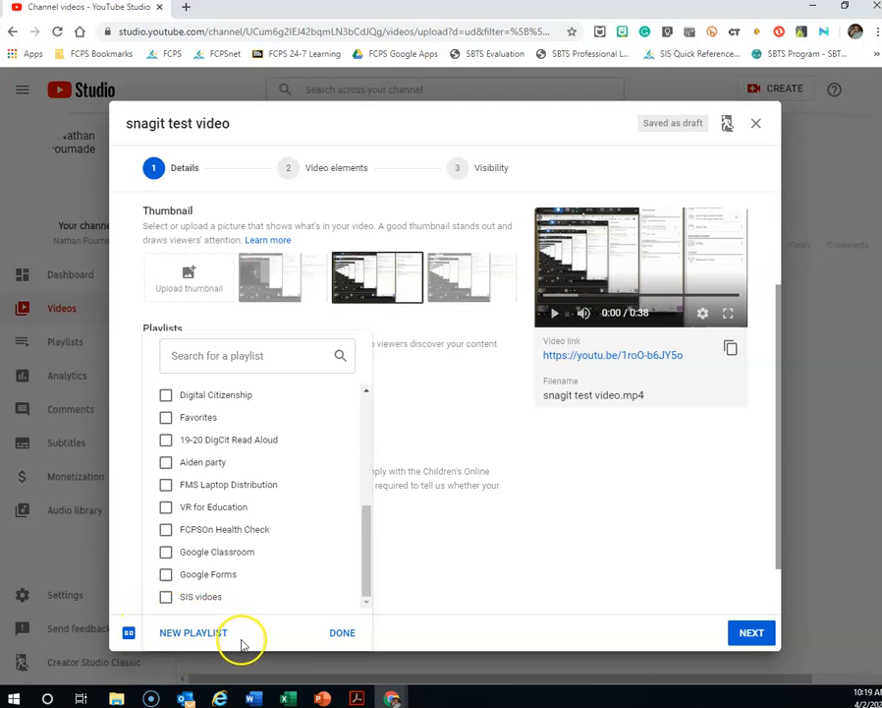
- Examine the visibility options offered for a new playlist without creating one
{"action": "left_click", "coordinate": [177, 635]}
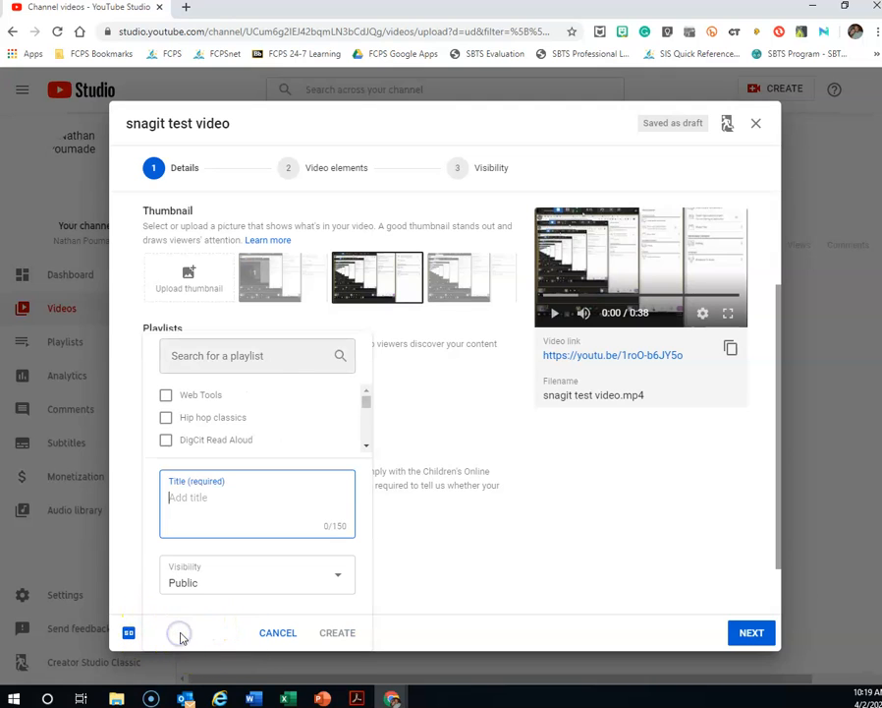
{"action": "left_click", "coordinate": [209, 578]}
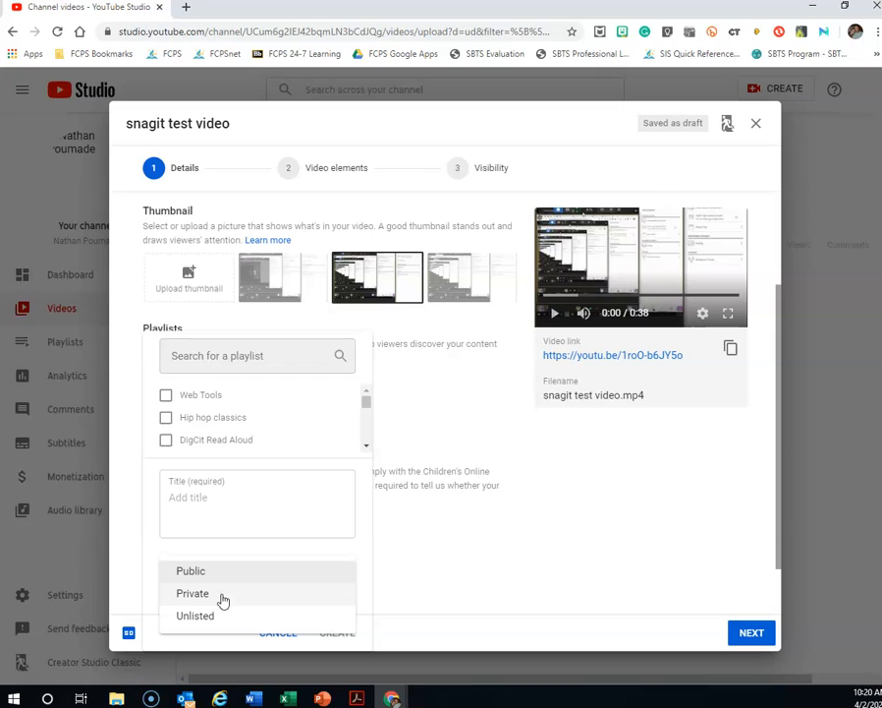
{"action": "left_click", "coordinate": [199, 570]}
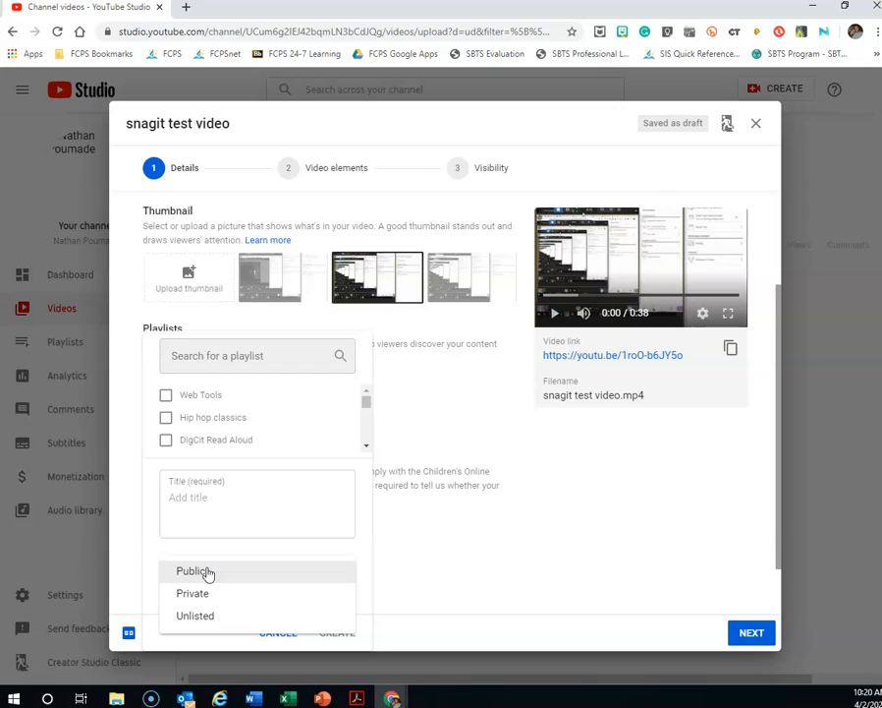
{"action": "left_click", "coordinate": [210, 594]}
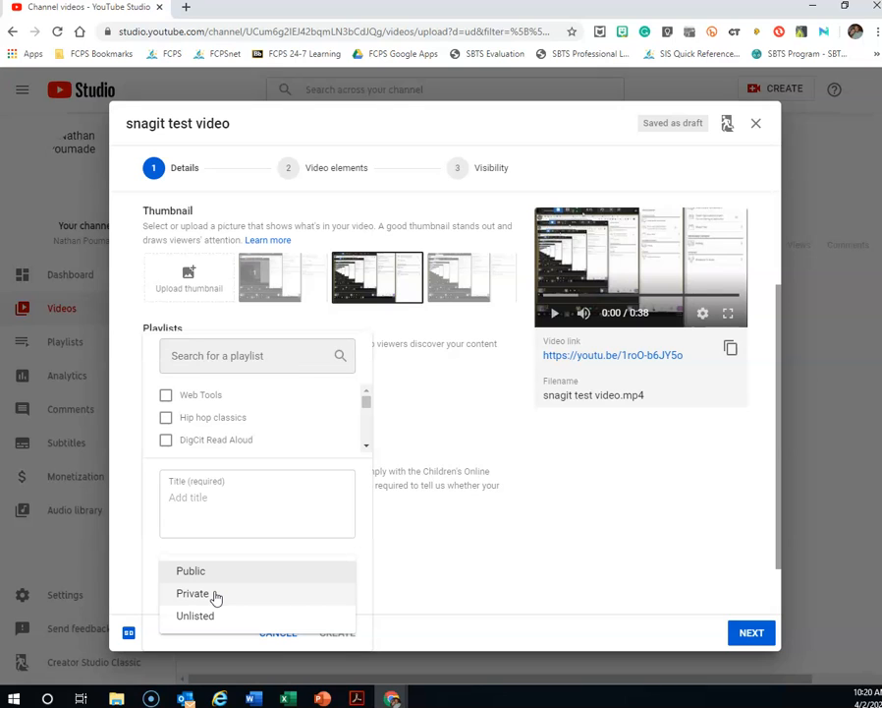
{"action": "left_click", "coordinate": [216, 615]}
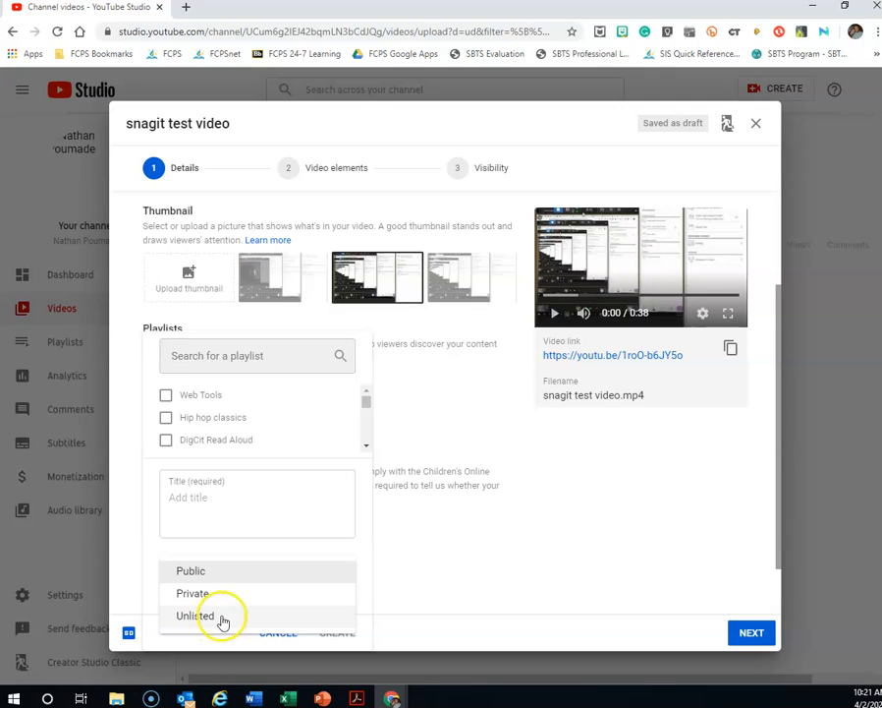
{"action": "left_click", "coordinate": [428, 572]}
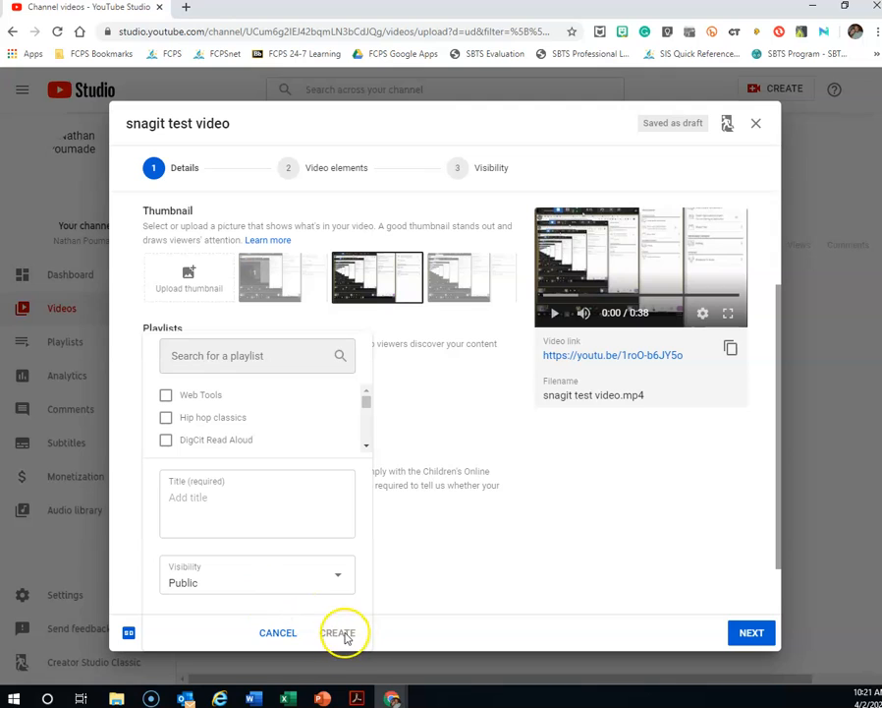
{"action": "left_click", "coordinate": [275, 634]}
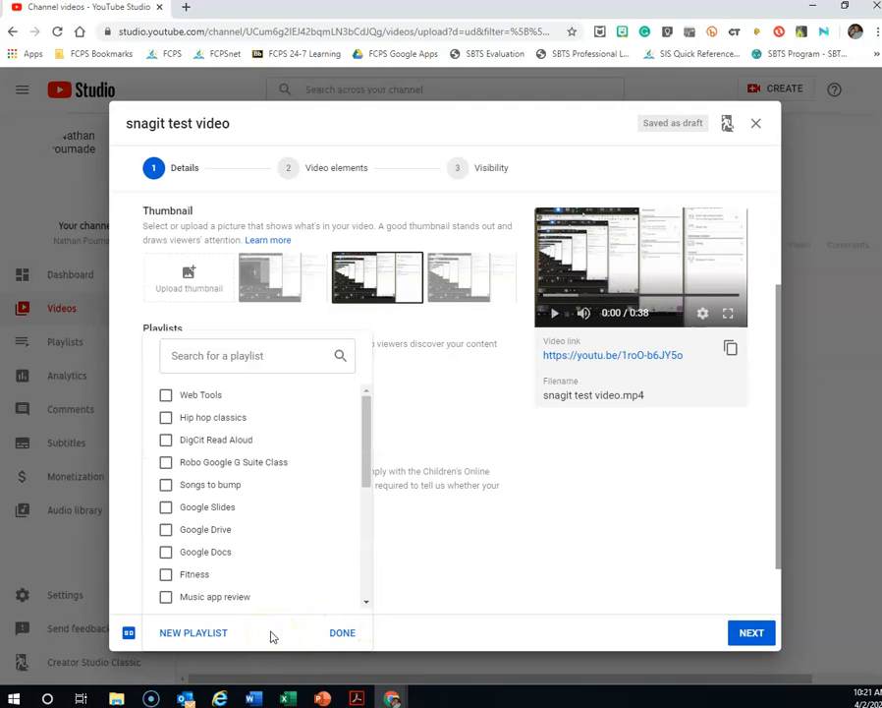
- Select the Google Slides playlist for the video, deselect it again and close the playlist choices
{"action": "left_click", "coordinate": [165, 481]}
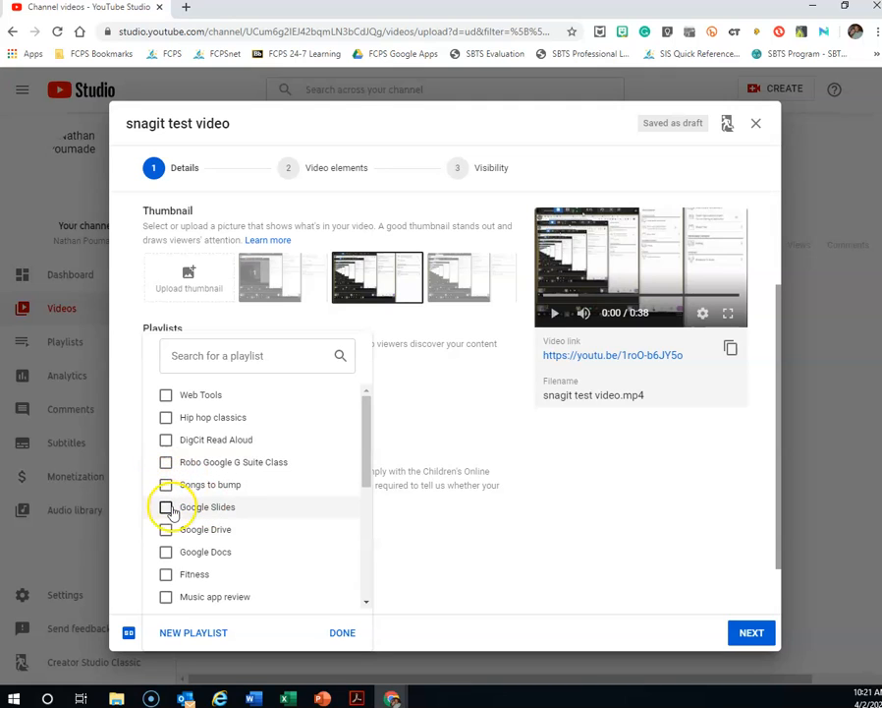
{"action": "left_click", "coordinate": [165, 507]}
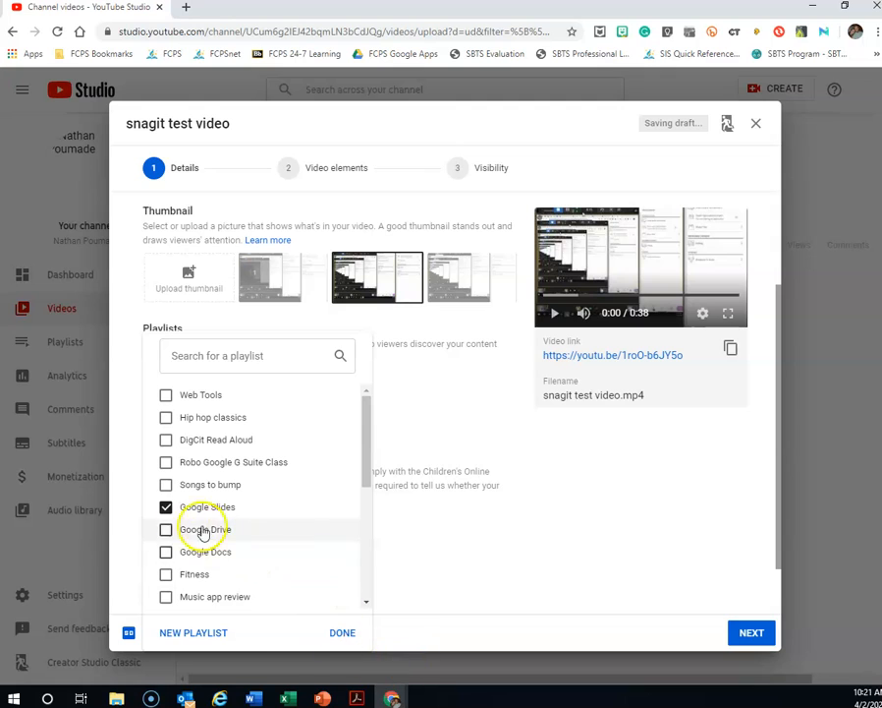
{"action": "left_click", "coordinate": [165, 507]}
{"action": "left_click", "coordinate": [341, 639]}
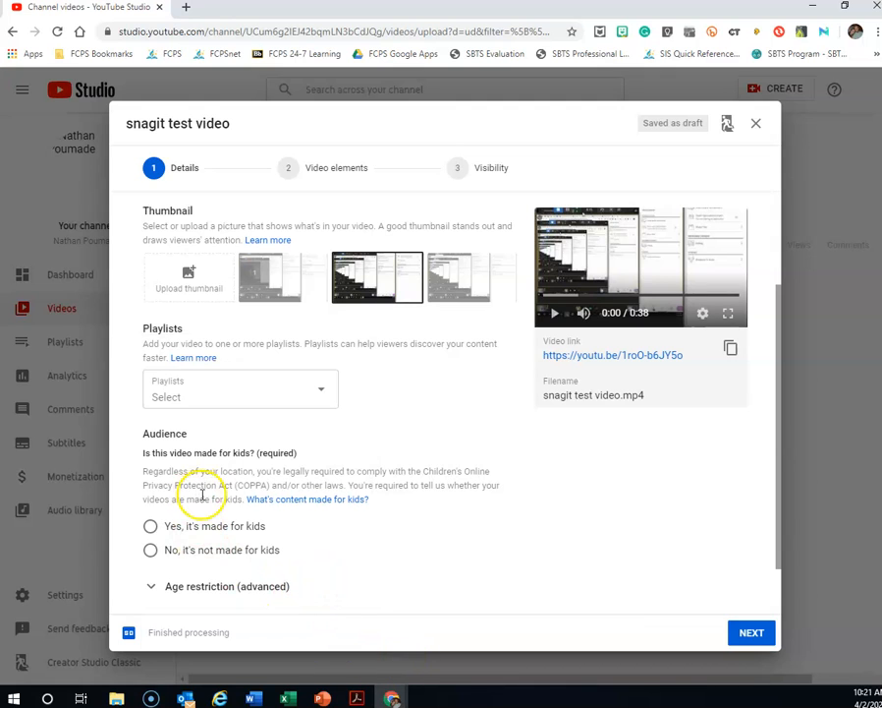
- Mark the video as made for kids and continue to the video elements
{"action": "scroll", "coordinate": [197, 494], "scroll_direction": "down", "scroll_amount": 1}
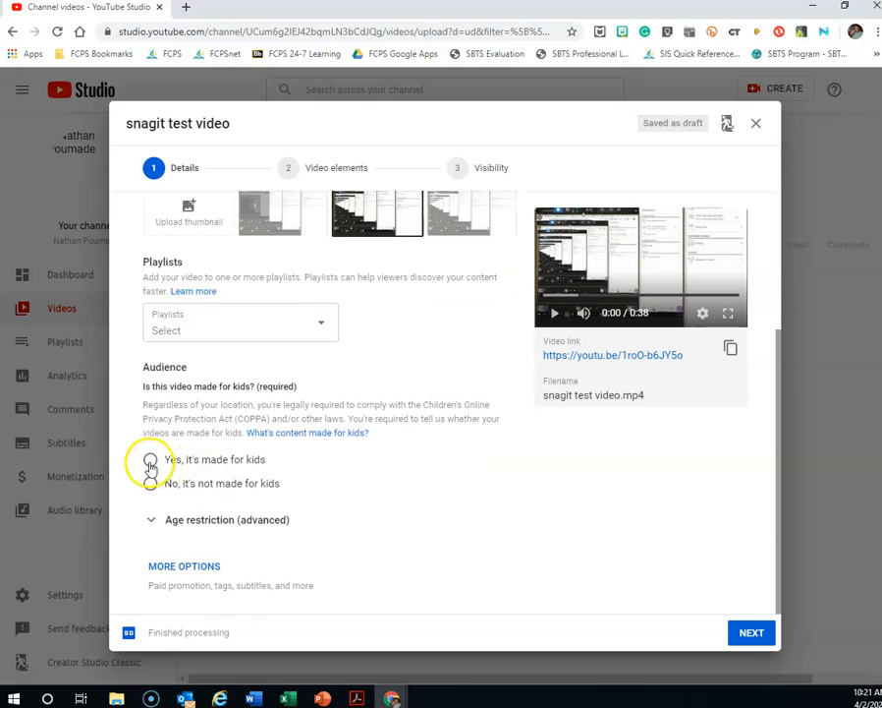
{"action": "left_click", "coordinate": [150, 462]}
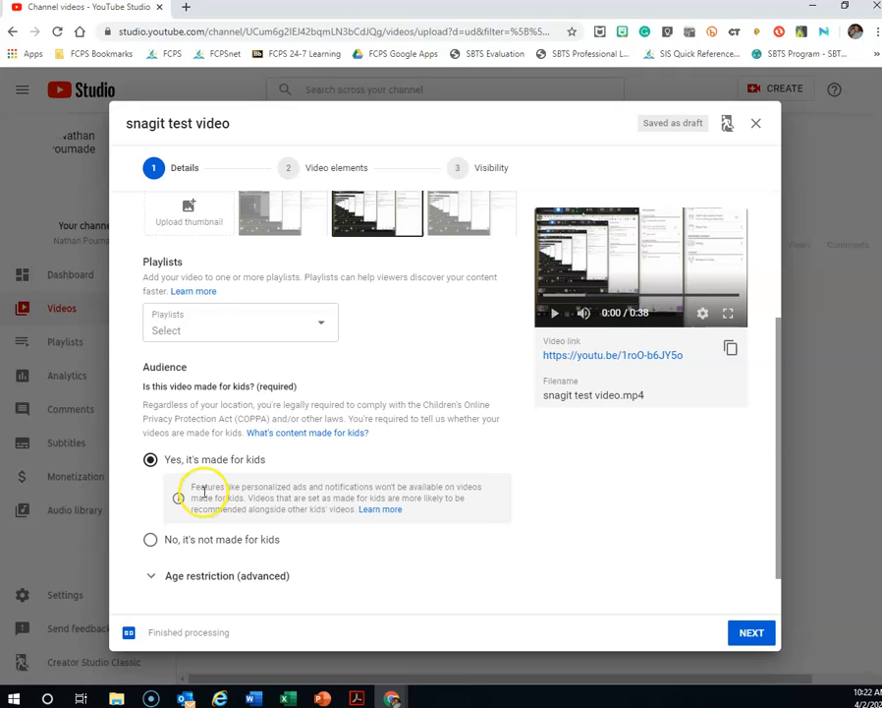
{"action": "left_click", "coordinate": [752, 633]}
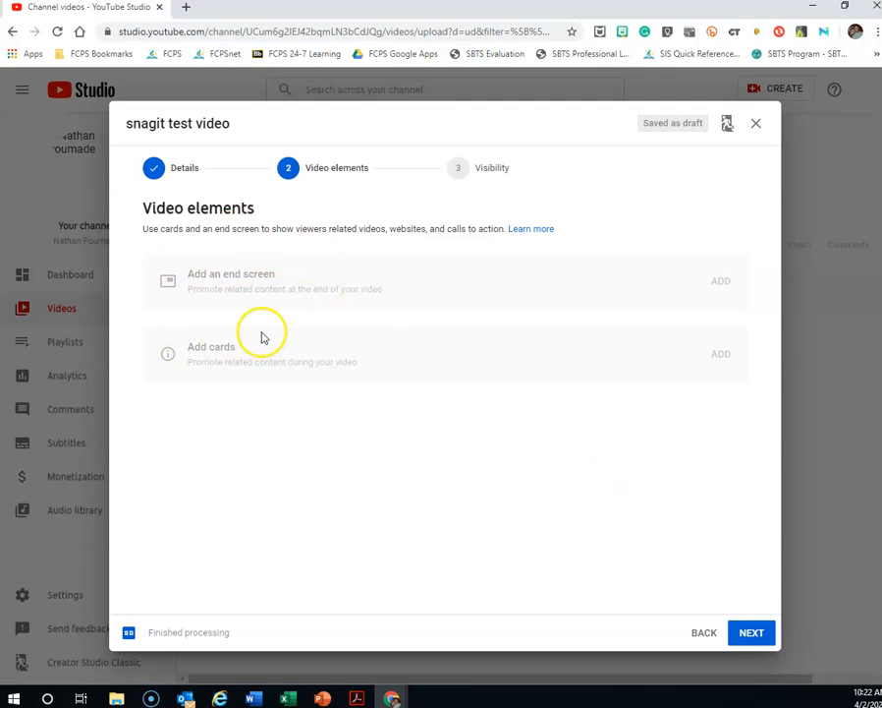
- Continue without adding an end screen or cards and set the video's visibility to Unlisted
{"action": "left_click", "coordinate": [752, 634]}
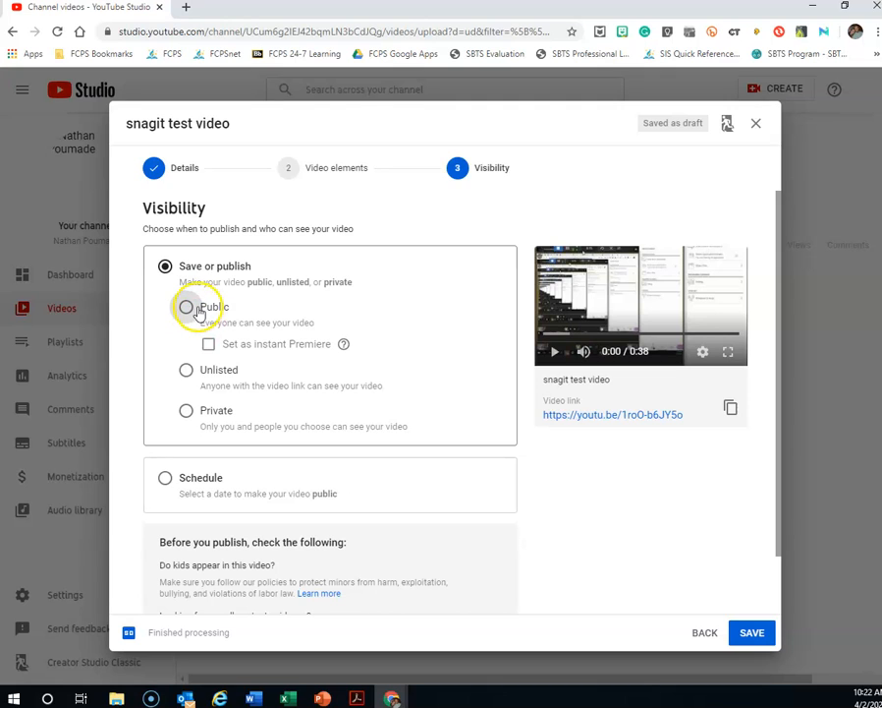
{"action": "left_click", "coordinate": [187, 374]}
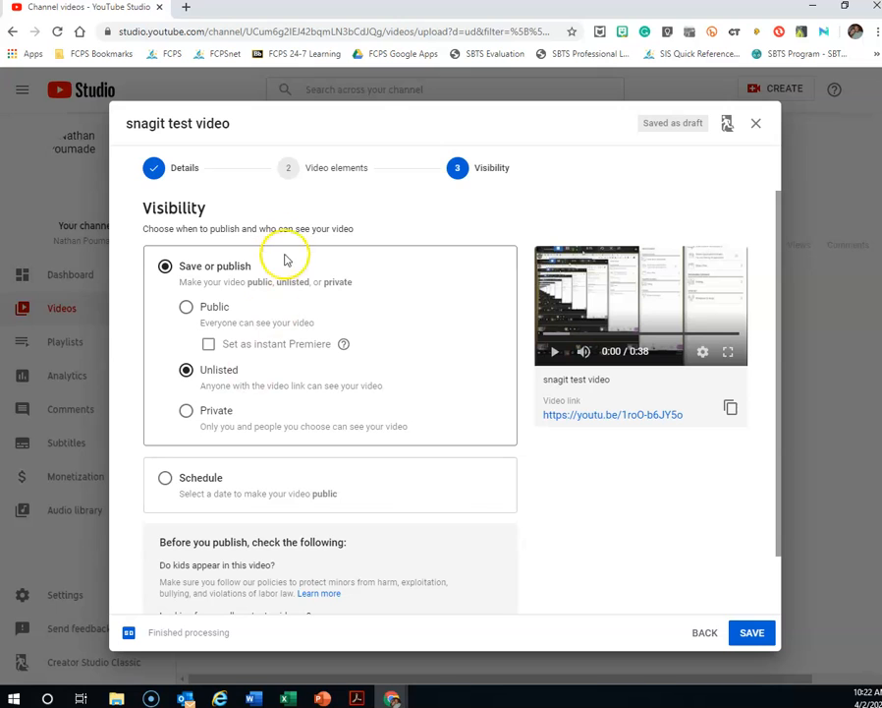
- Publish the video with the chosen visibility, look through the link sharing options and close the publishing confirmation
{"action": "left_click", "coordinate": [750, 631]}
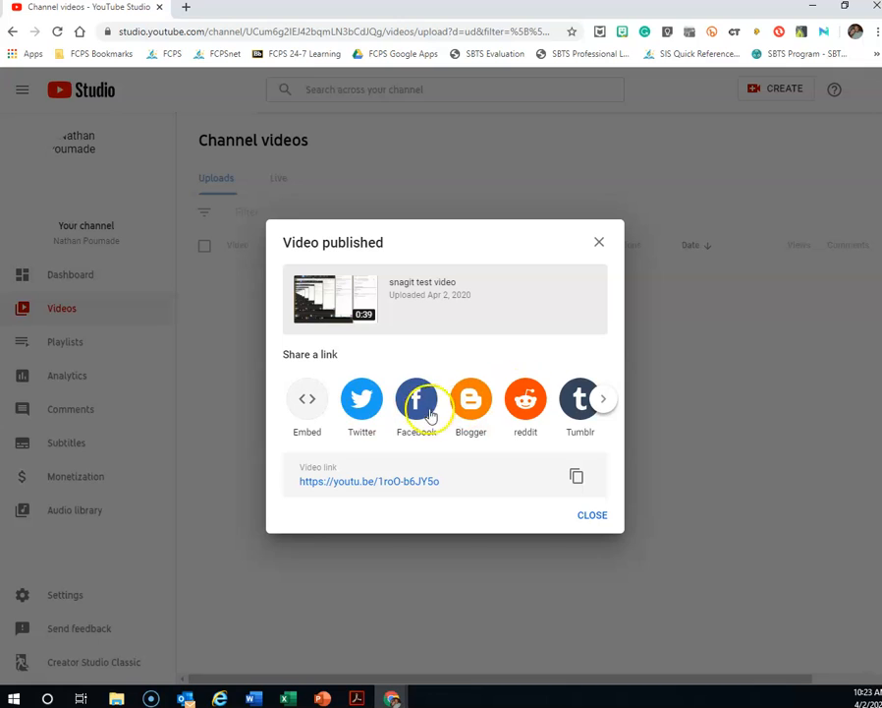
{"action": "left_click", "coordinate": [603, 400]}
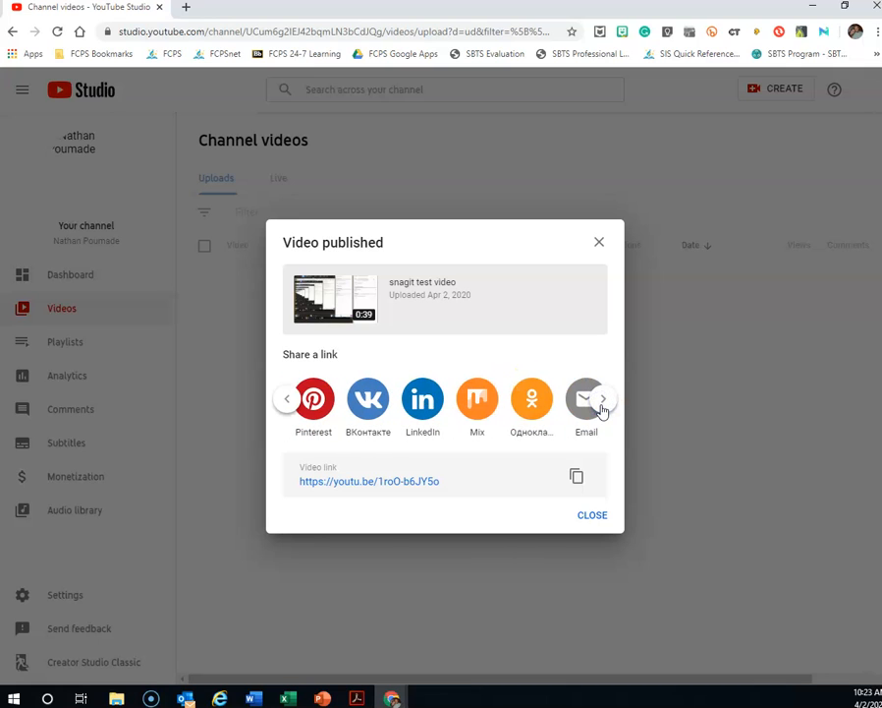
{"action": "left_click", "coordinate": [286, 399]}
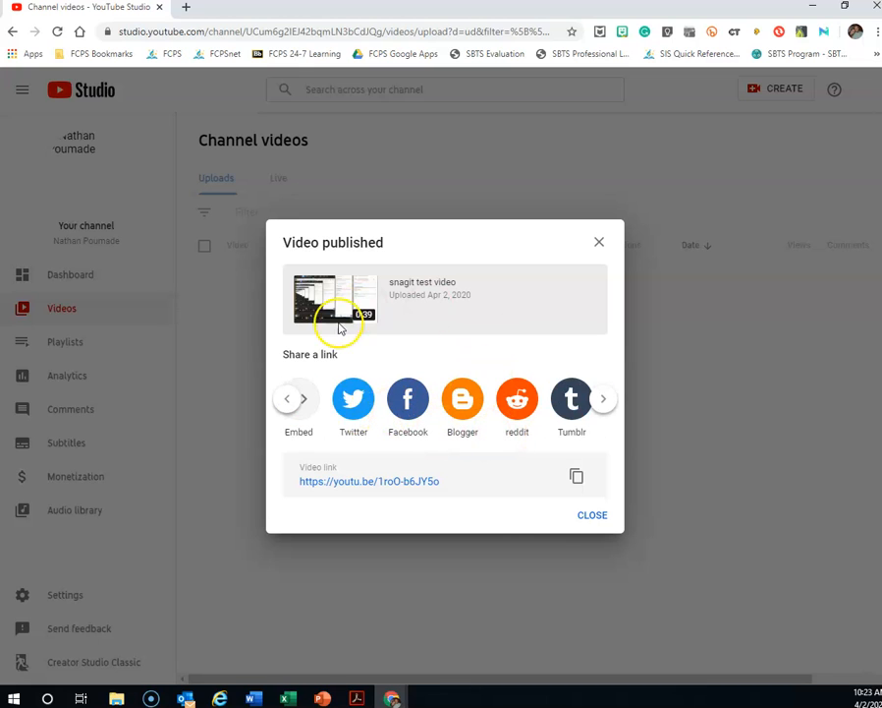
{"action": "left_click", "coordinate": [595, 514]}
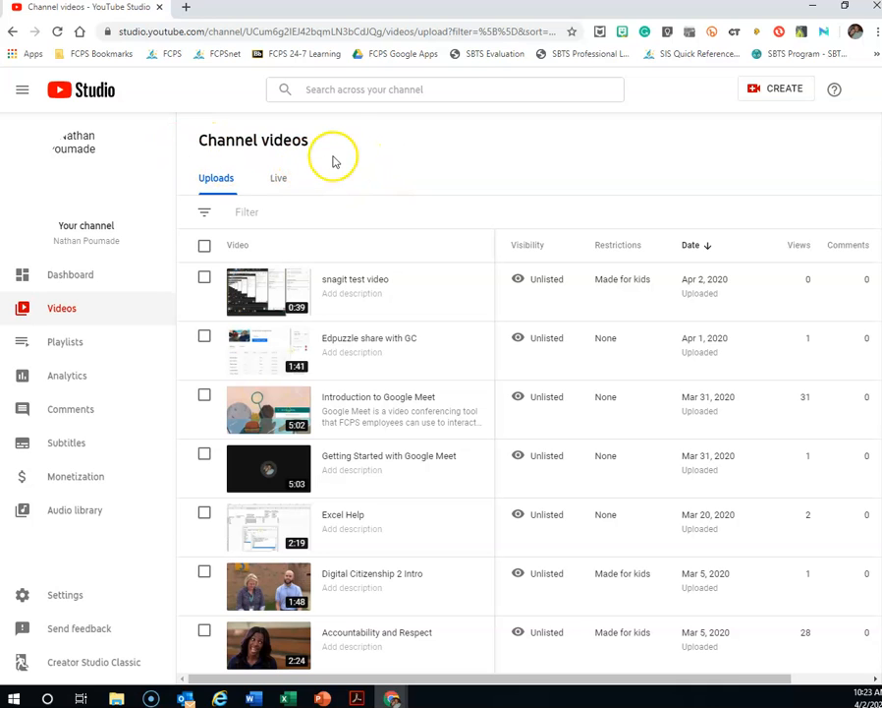
- Examine the uploaded videos list and the snagit test video's management and visibility options without changing anything
{"action": "scroll", "coordinate": [411, 167], "scroll_direction": "down", "scroll_amount": 4}
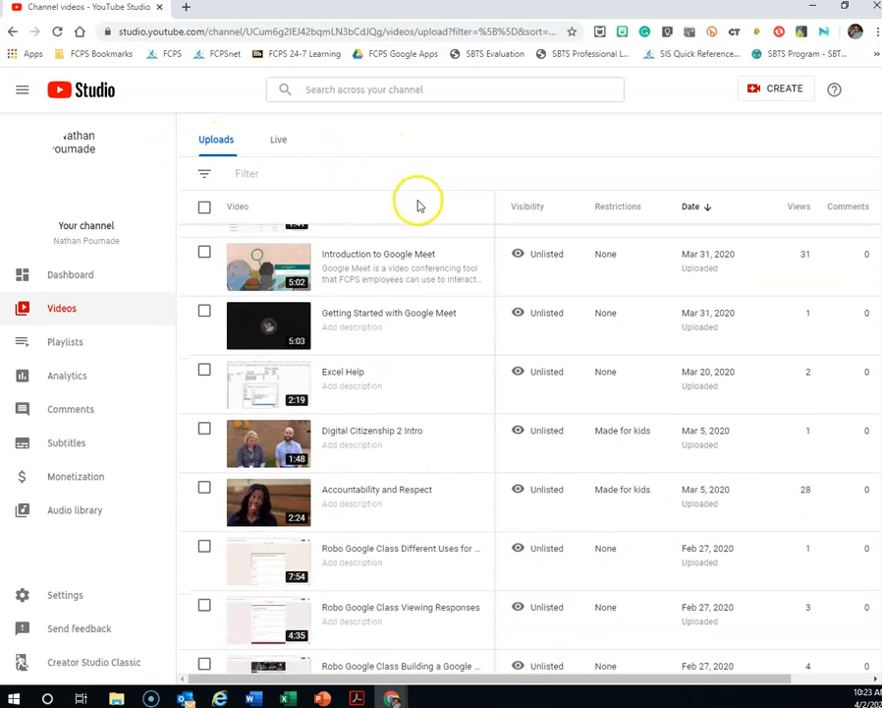
{"action": "scroll", "coordinate": [409, 435], "scroll_direction": "down", "scroll_amount": 3}
{"action": "scroll", "coordinate": [383, 507], "scroll_direction": "up", "scroll_amount": 5}
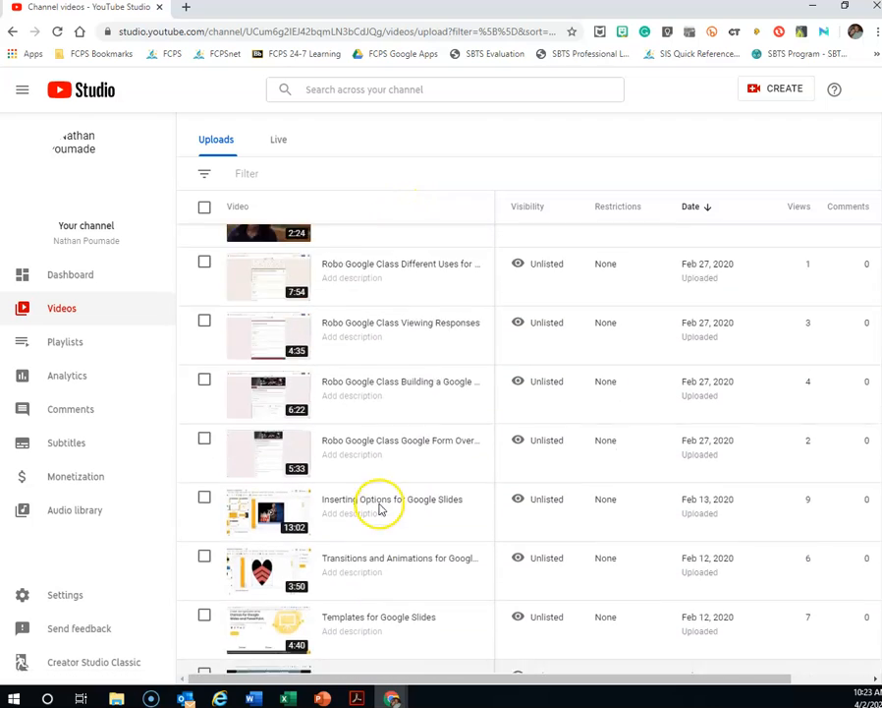
{"action": "scroll", "coordinate": [378, 509], "scroll_direction": "up", "scroll_amount": 4}
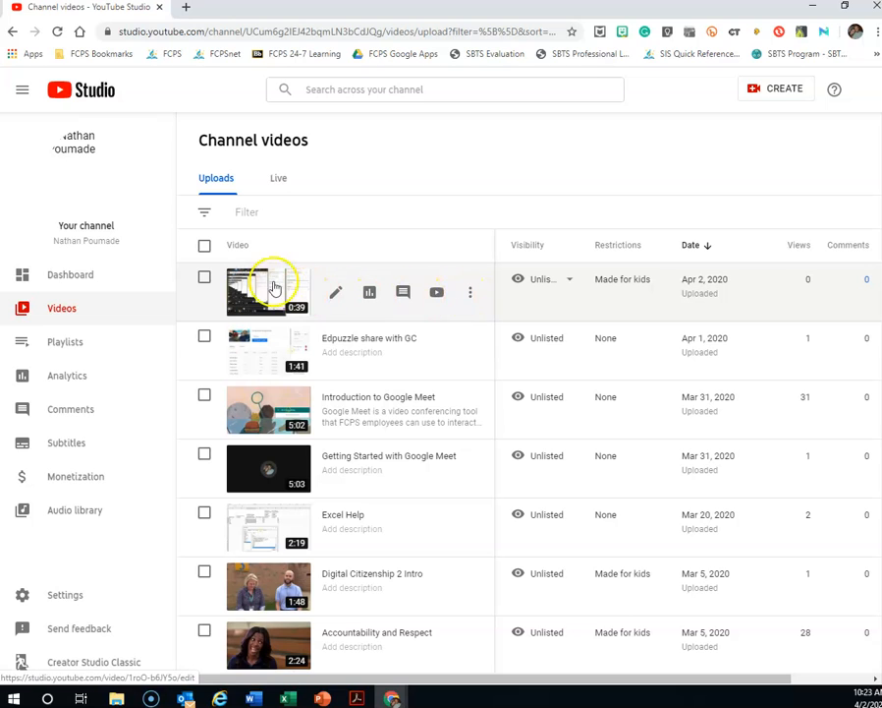
{"action": "left_click", "coordinate": [469, 292]}
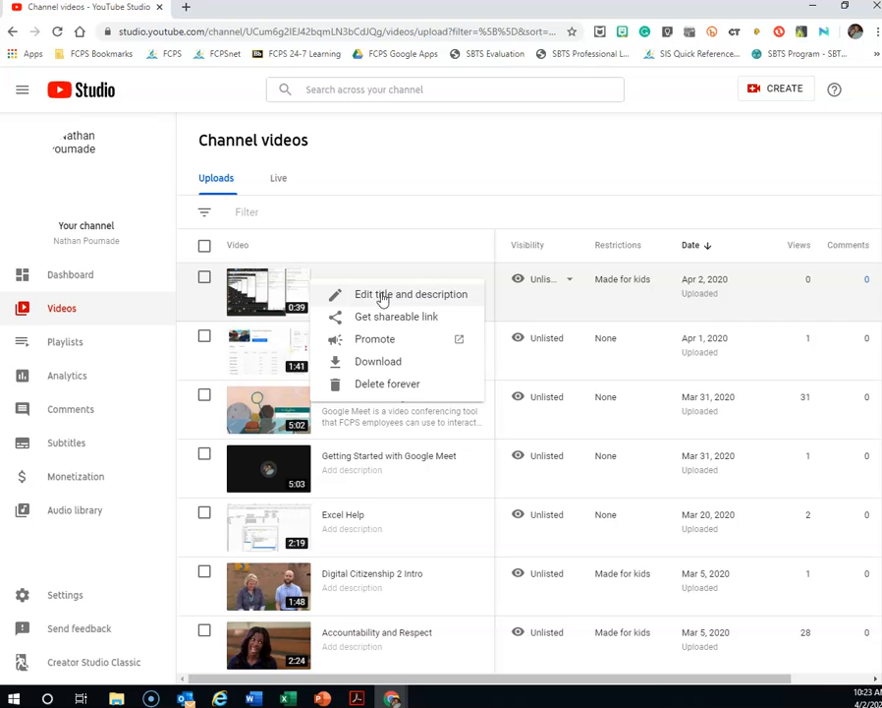
{"action": "mouse_move", "coordinate": [556, 286]}
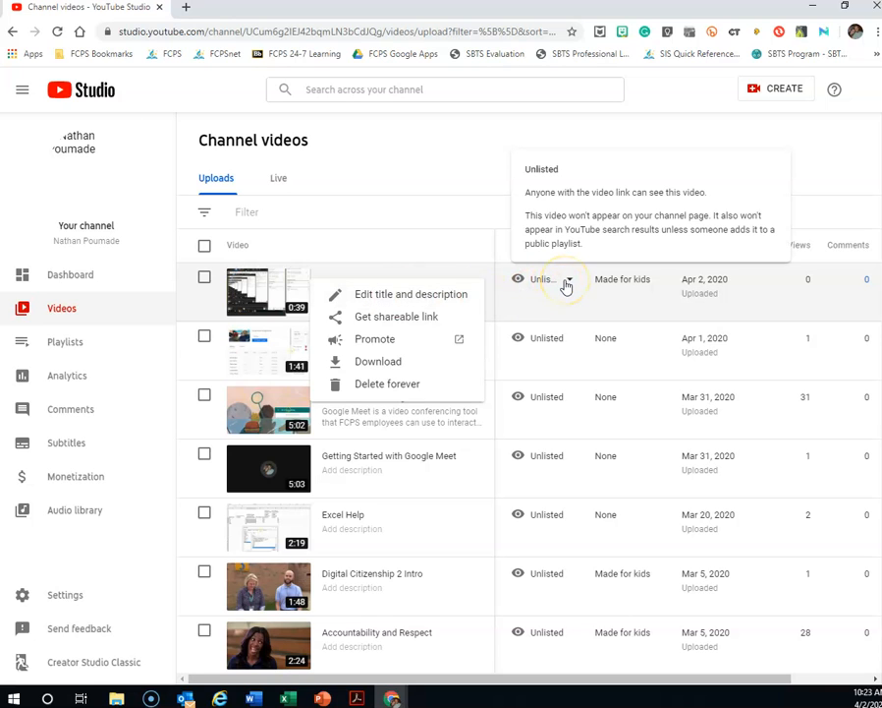
{"action": "left_click", "coordinate": [566, 284]}
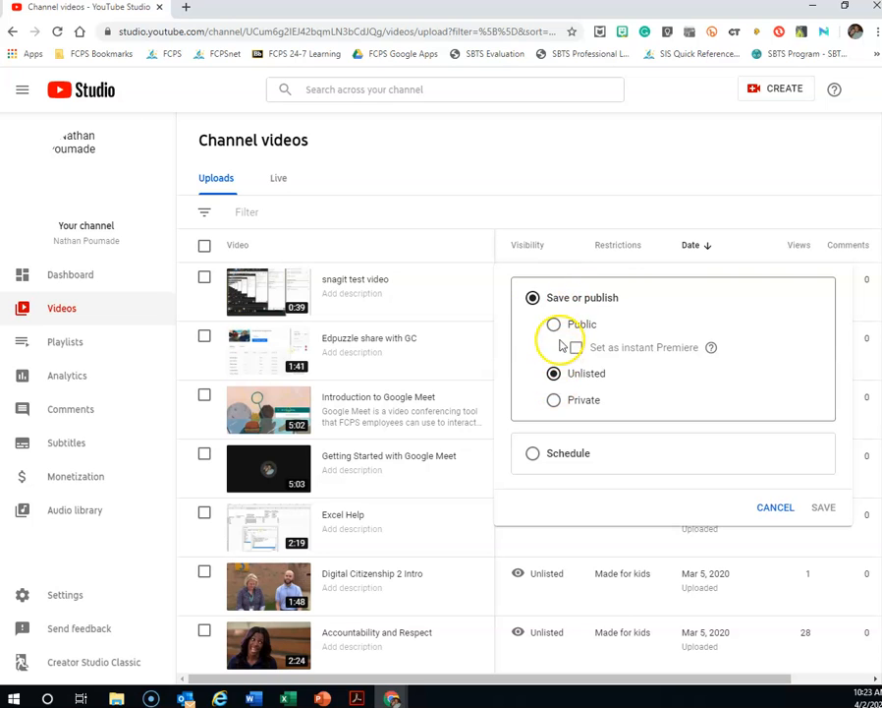
{"action": "left_click", "coordinate": [563, 218]}
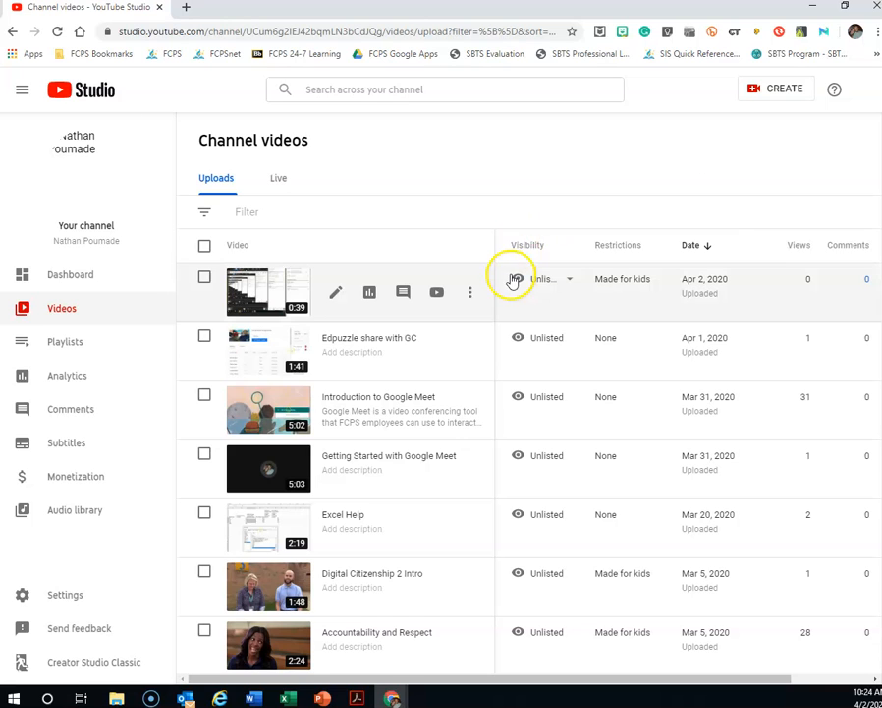
{"action": "mouse_move", "coordinate": [517, 292]}
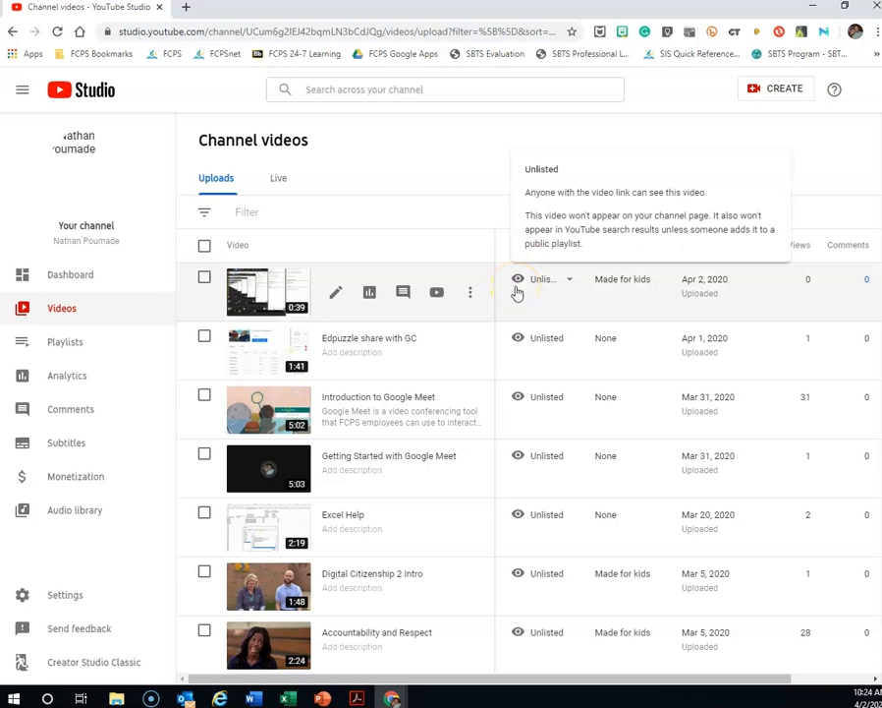